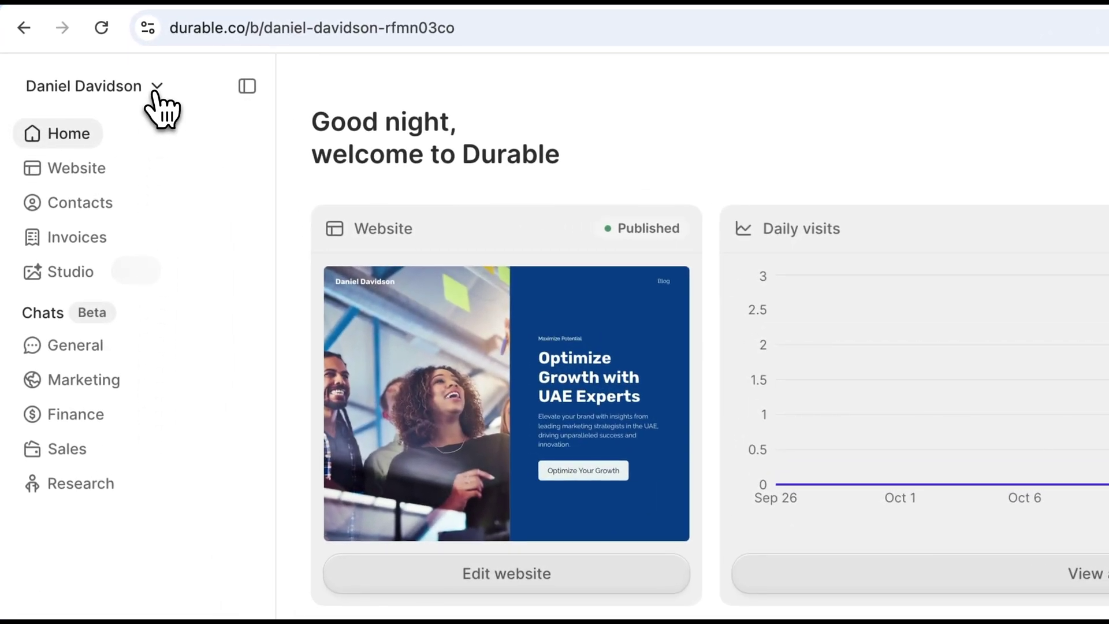
- Add a new dog-walker business in Dallas, just starting out, named StreetPaws Club
{"action": "left_click", "coordinate": [156, 91]}
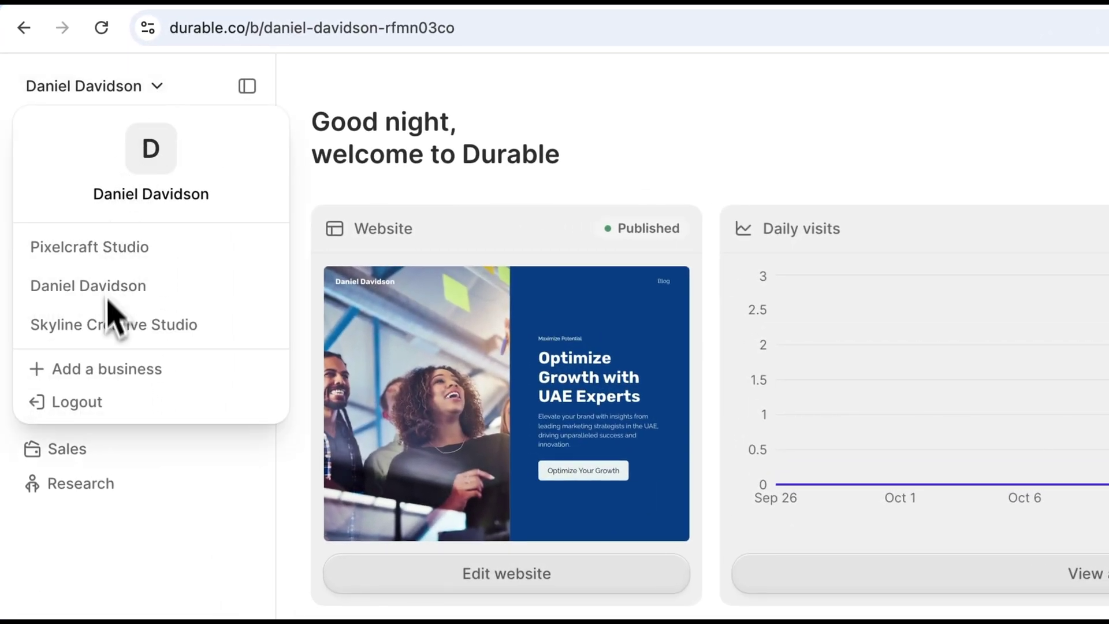
{"action": "left_click", "coordinate": [111, 381]}
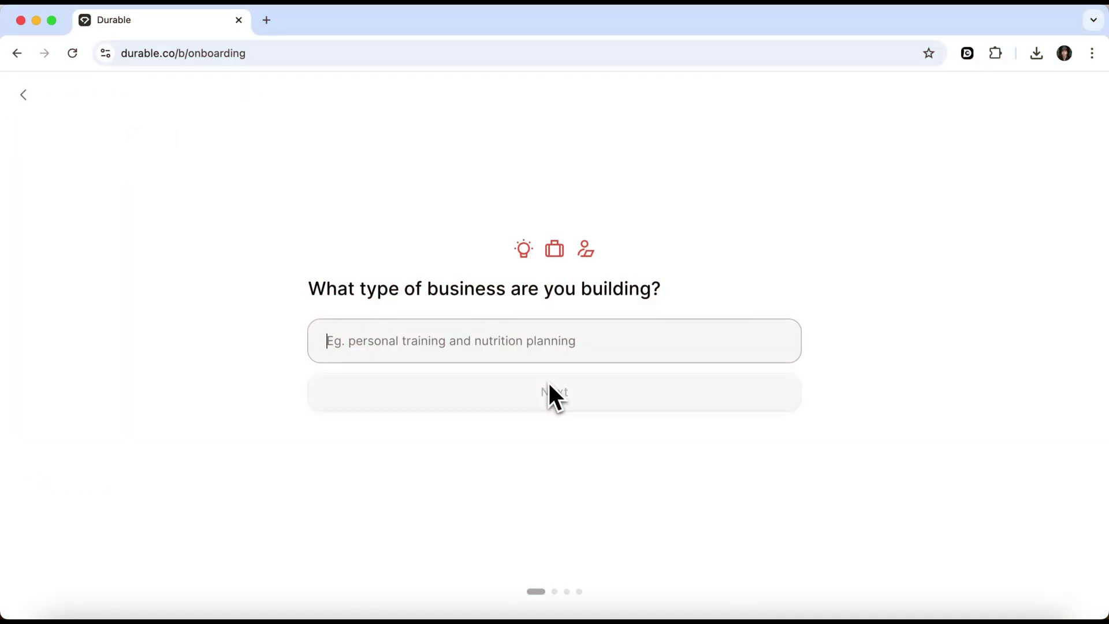
{"action": "left_click", "coordinate": [459, 307]}
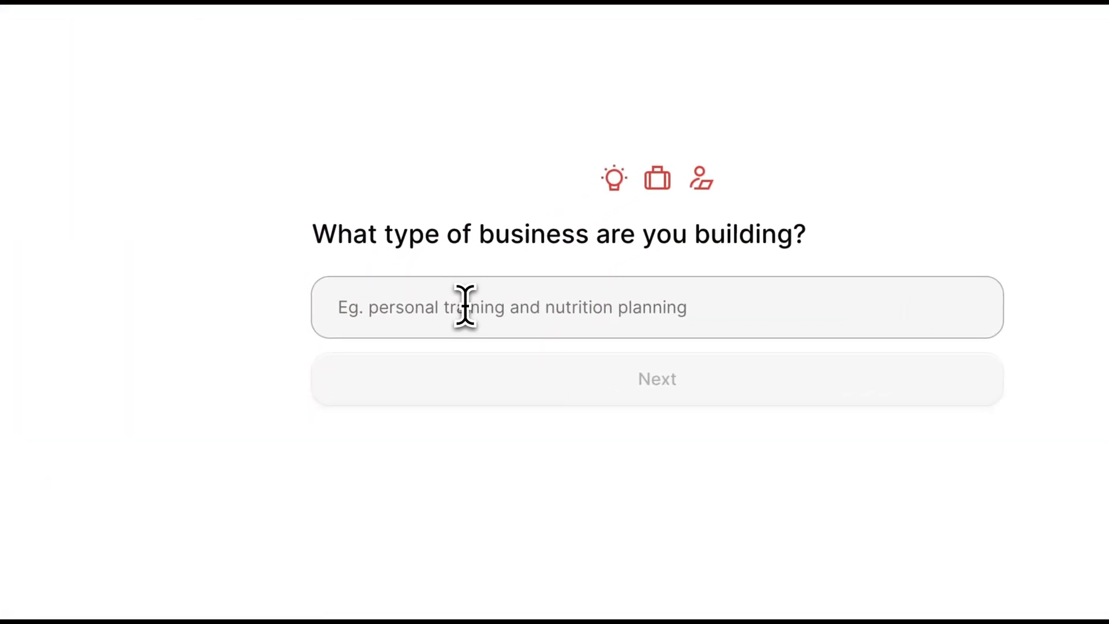
{"action": "type", "text": "Dog walker"}
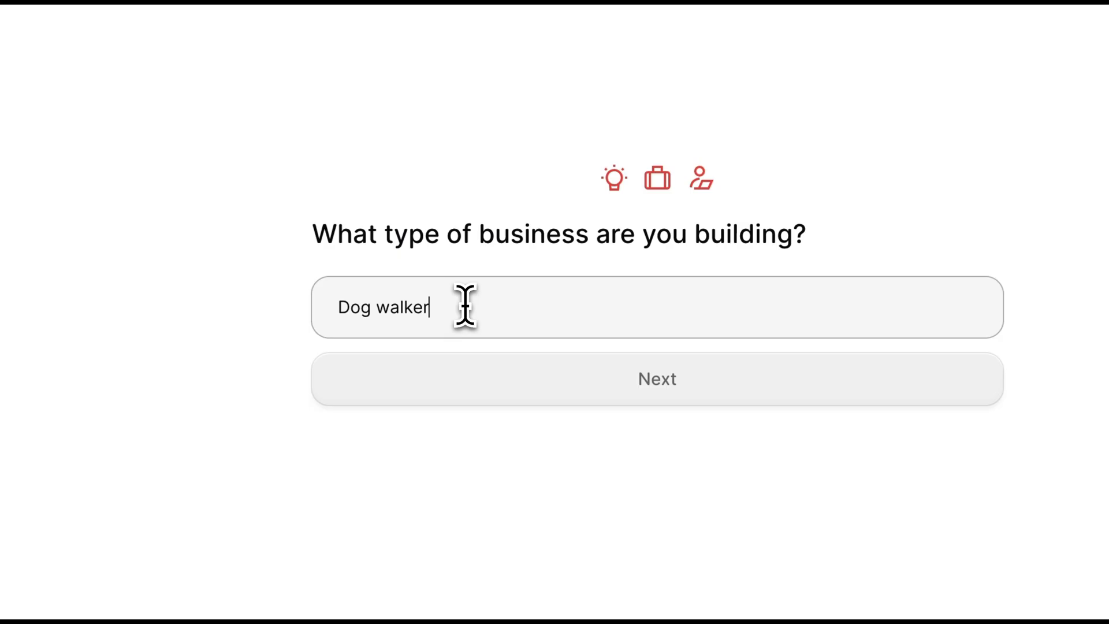
{"action": "left_click", "coordinate": [536, 381]}
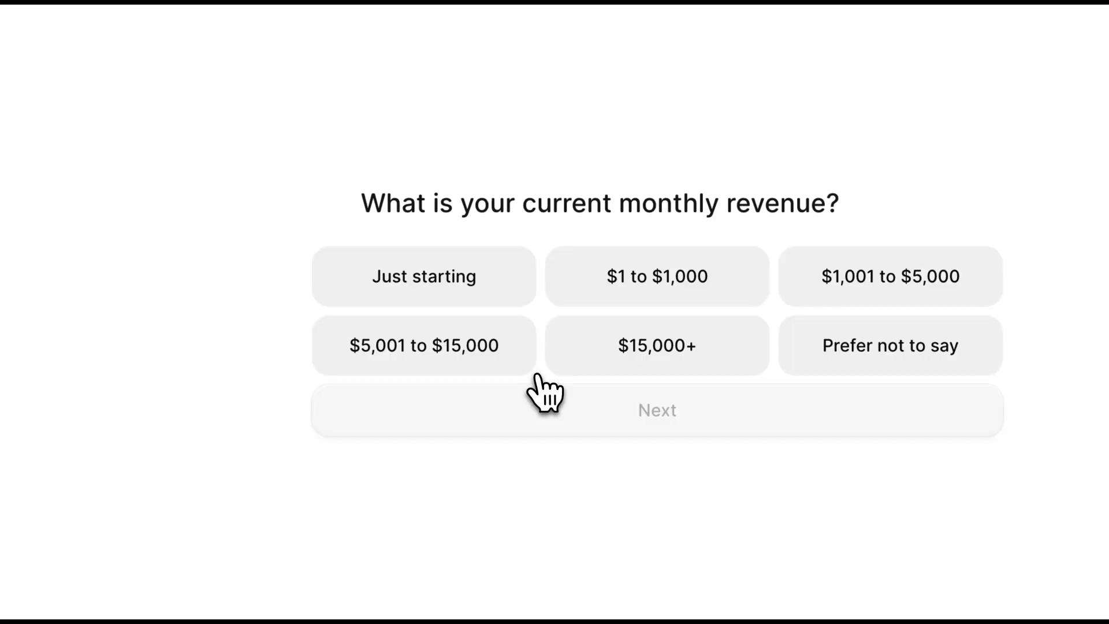
{"action": "left_click", "coordinate": [506, 296]}
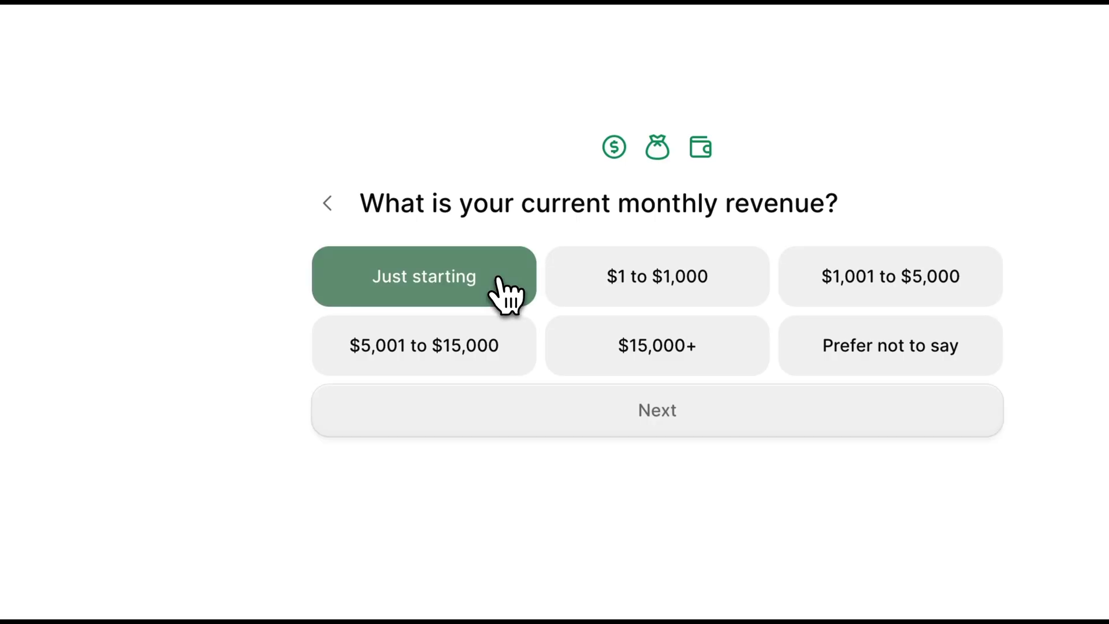
{"action": "left_click", "coordinate": [407, 364]}
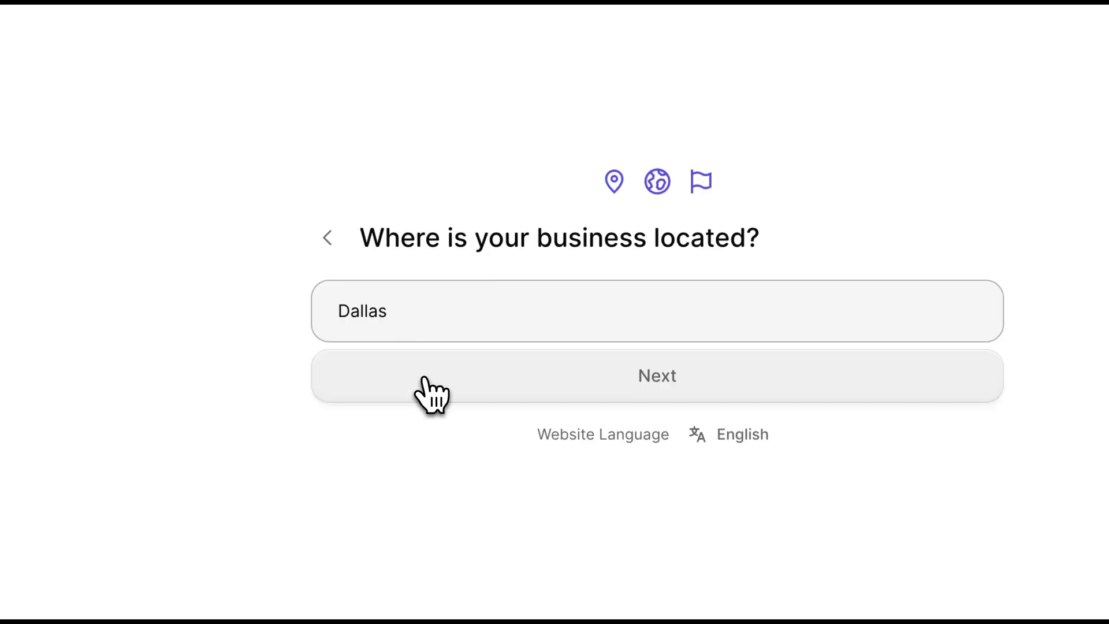
{"action": "left_click", "coordinate": [538, 378]}
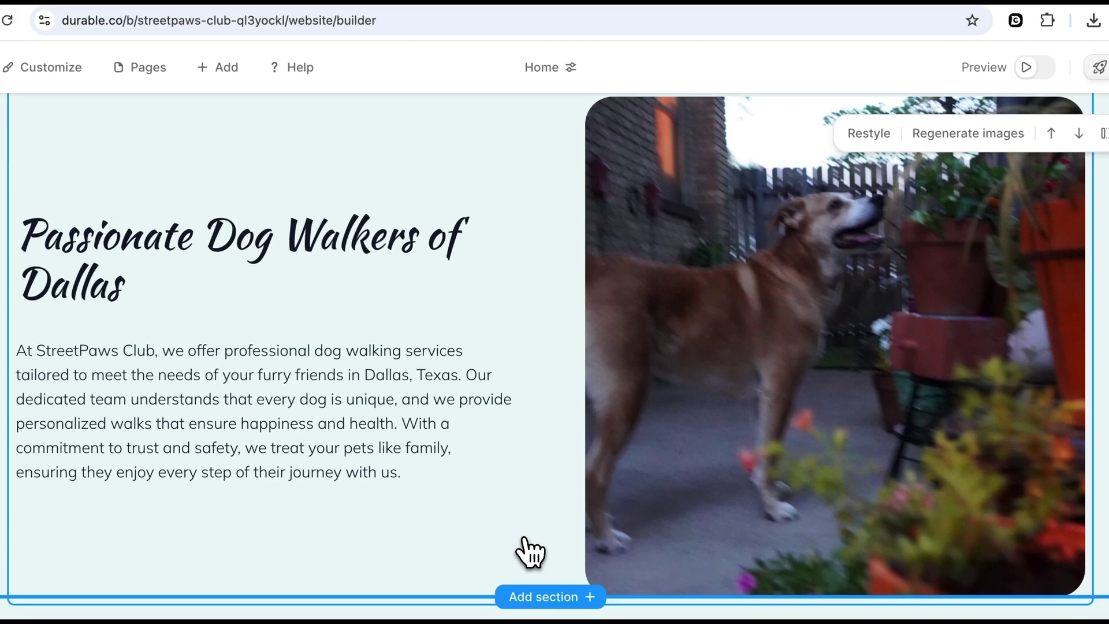
{"action": "scroll", "coordinate": [528, 550], "scroll_direction": "down", "scroll_amount": 5}
{"action": "scroll", "coordinate": [529, 550], "scroll_direction": "down", "scroll_amount": 1}
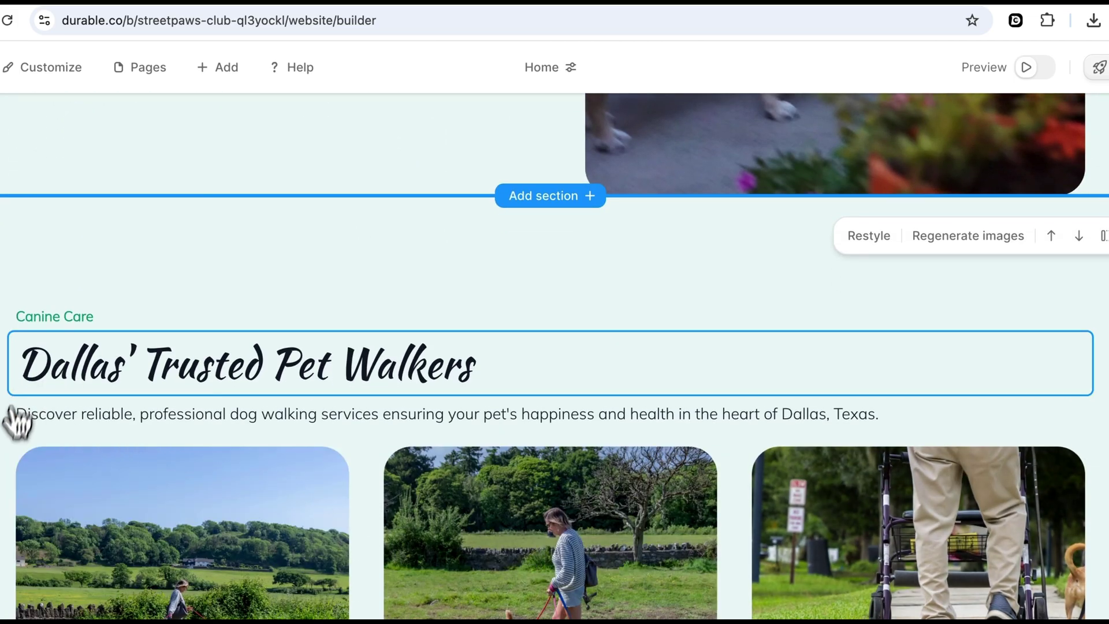
{"action": "scroll", "coordinate": [10, 486], "scroll_direction": "down", "scroll_amount": 3}
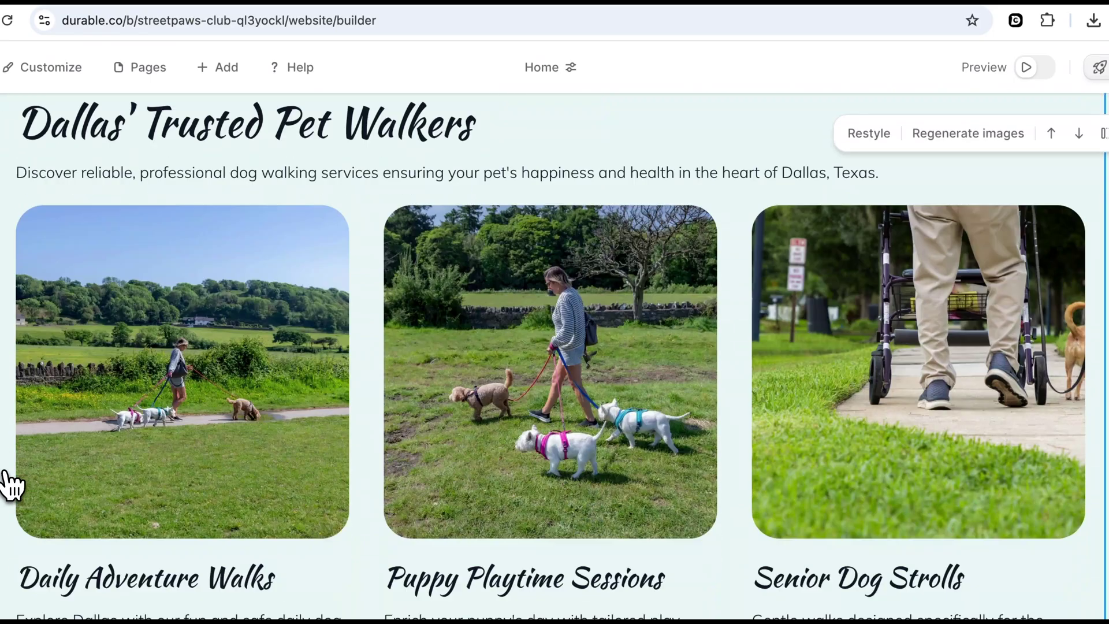
{"action": "scroll", "coordinate": [130, 431], "scroll_direction": "down", "scroll_amount": 1}
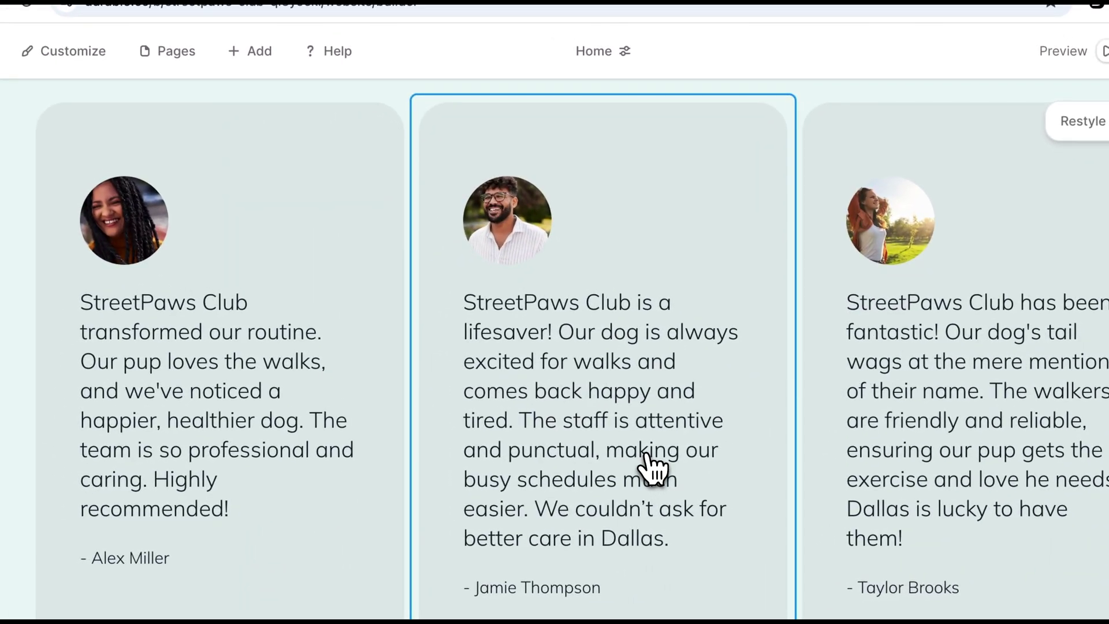
{"action": "scroll", "coordinate": [651, 467], "scroll_direction": "up", "scroll_amount": 5}
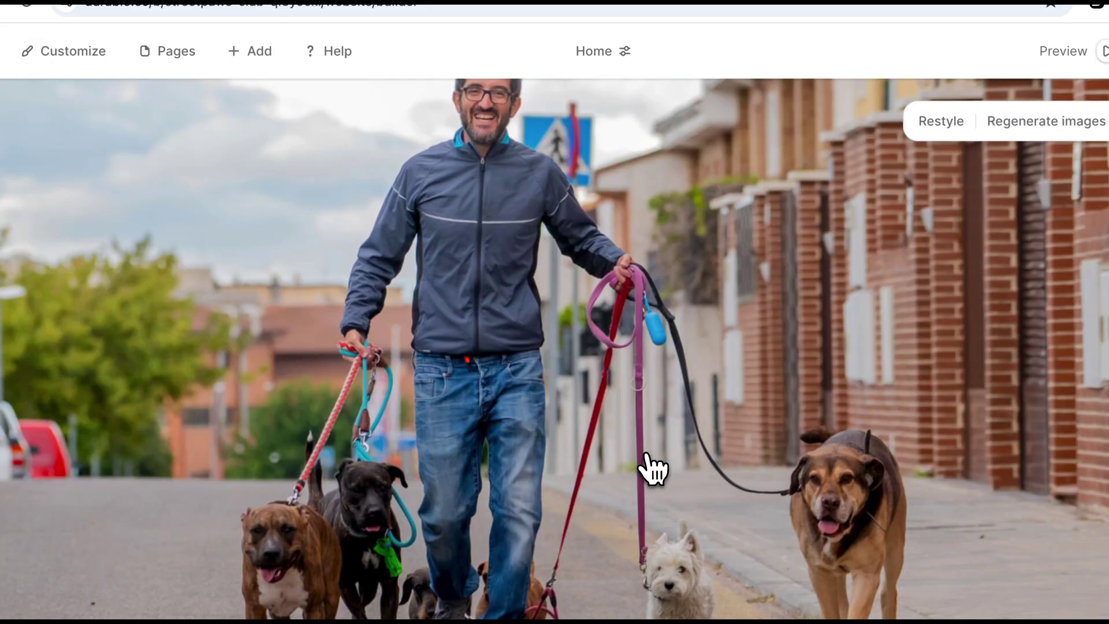
{"action": "scroll", "coordinate": [652, 467], "scroll_direction": "down", "scroll_amount": 2}
{"action": "scroll", "coordinate": [652, 468], "scroll_direction": "down", "scroll_amount": 3}
{"action": "scroll", "coordinate": [652, 469], "scroll_direction": "down", "scroll_amount": 1}
{"action": "scroll", "coordinate": [652, 468], "scroll_direction": "down", "scroll_amount": 4}
{"action": "scroll", "coordinate": [651, 468], "scroll_direction": "down", "scroll_amount": 1}
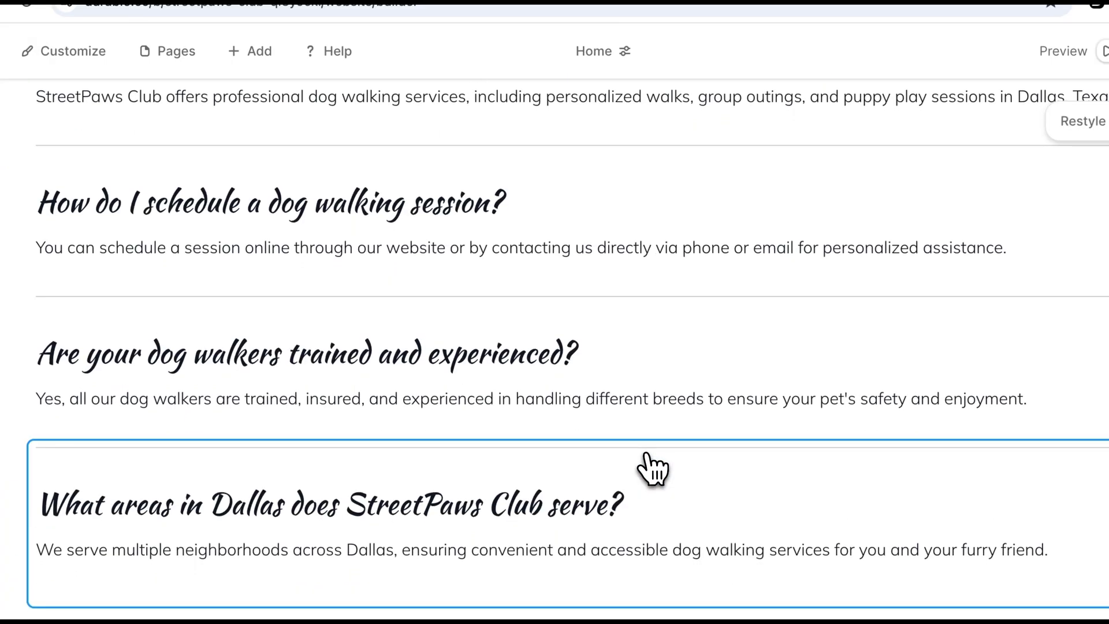
{"action": "scroll", "coordinate": [663, 372], "scroll_direction": "up", "scroll_amount": 1}
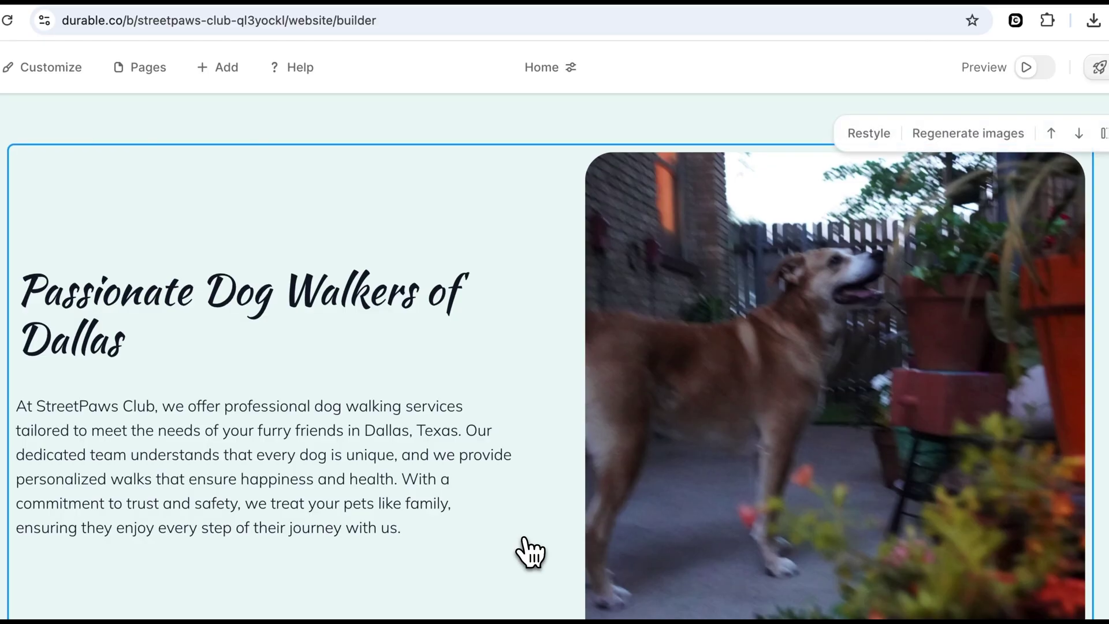
{"action": "scroll", "coordinate": [528, 549], "scroll_direction": "down", "scroll_amount": 2}
{"action": "scroll", "coordinate": [529, 550], "scroll_direction": "down", "scroll_amount": 5}
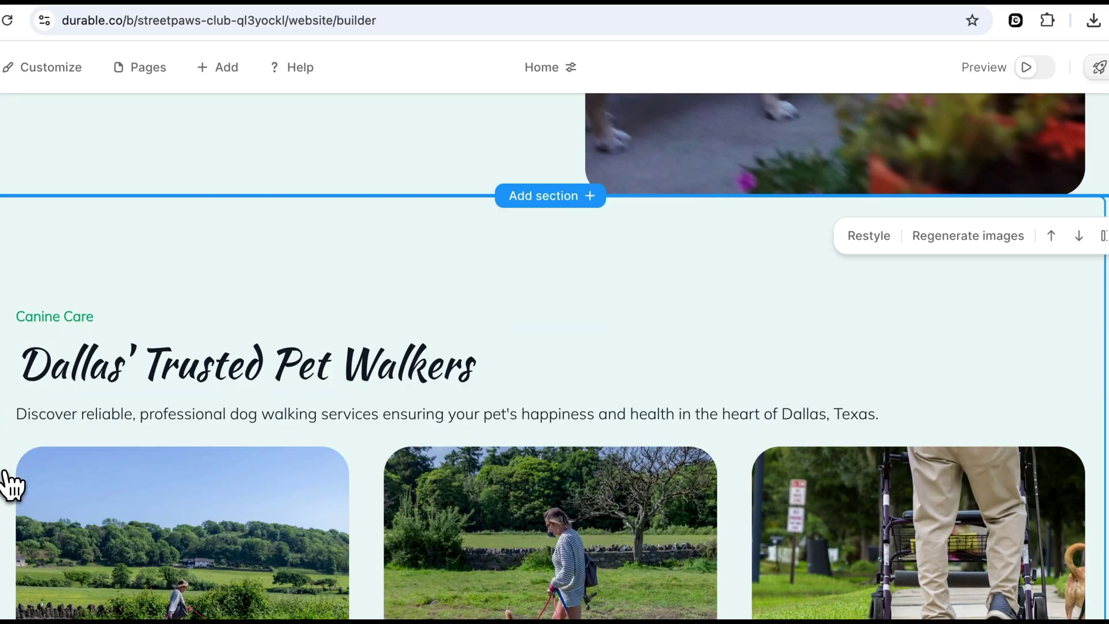
{"action": "scroll", "coordinate": [12, 485], "scroll_direction": "down", "scroll_amount": 2}
{"action": "scroll", "coordinate": [22, 479], "scroll_direction": "down", "scroll_amount": 1}
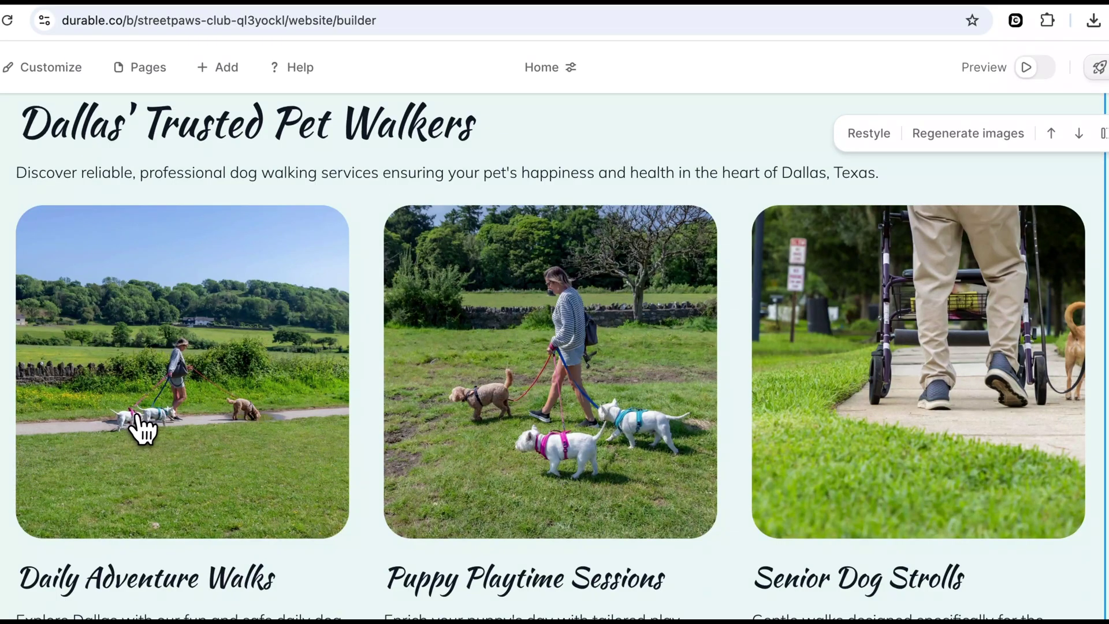
{"action": "scroll", "coordinate": [760, 403], "scroll_direction": "down", "scroll_amount": 5}
{"action": "scroll", "coordinate": [760, 404], "scroll_direction": "down", "scroll_amount": 3}
{"action": "scroll", "coordinate": [762, 403], "scroll_direction": "down", "scroll_amount": 3}
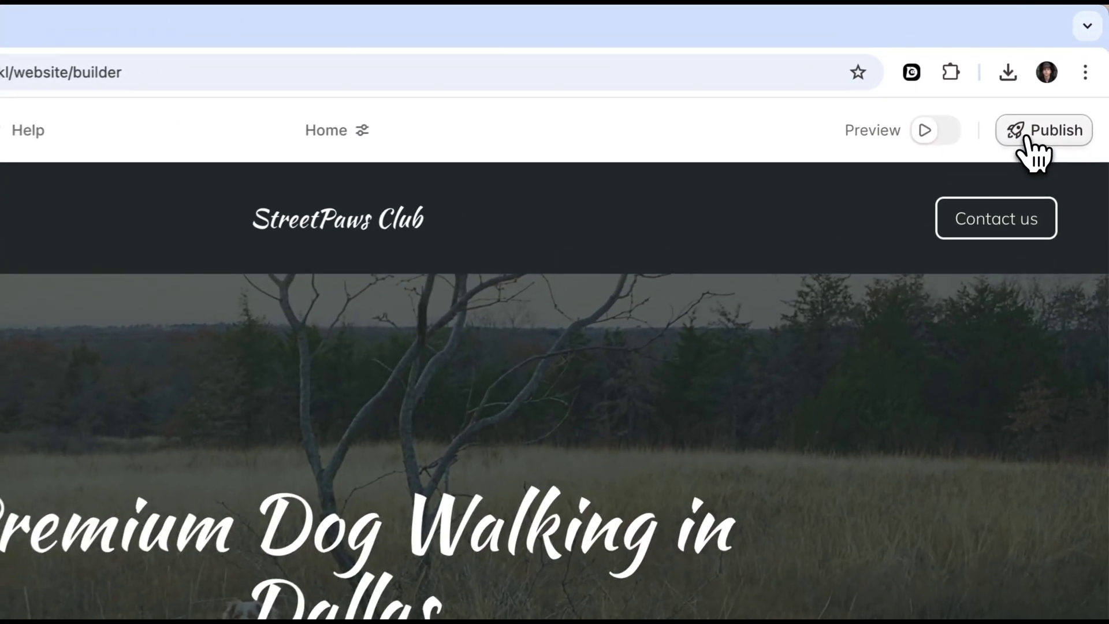
- Publish the site on the free Durable domain after checking custom domain options
{"action": "left_click", "coordinate": [1028, 139]}
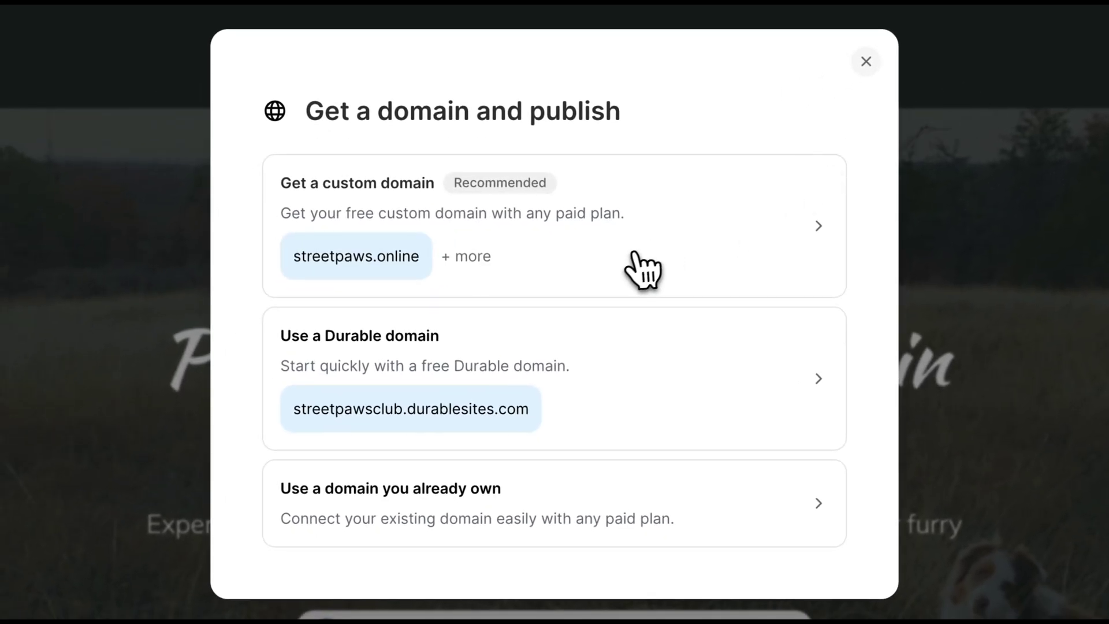
{"action": "left_click", "coordinate": [819, 232]}
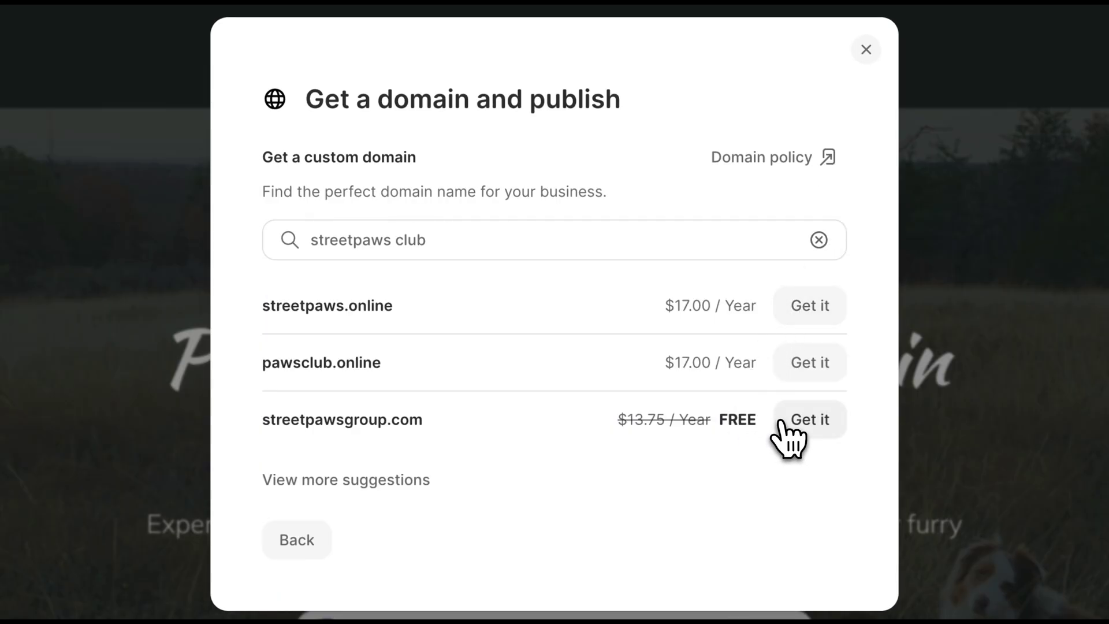
{"action": "left_click", "coordinate": [298, 540]}
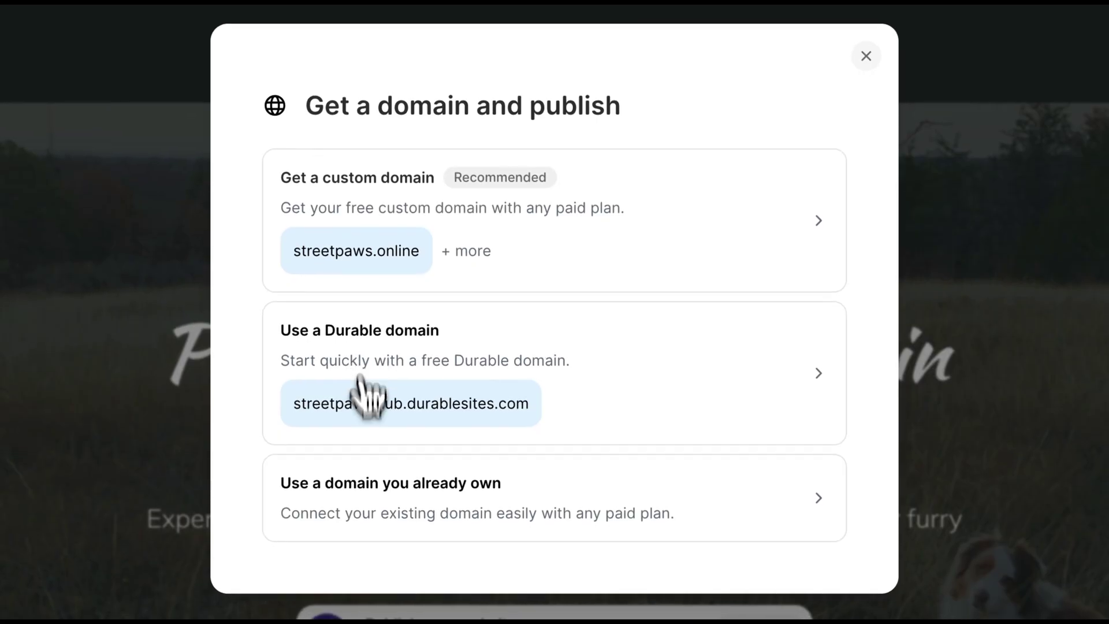
{"action": "left_click", "coordinate": [832, 389]}
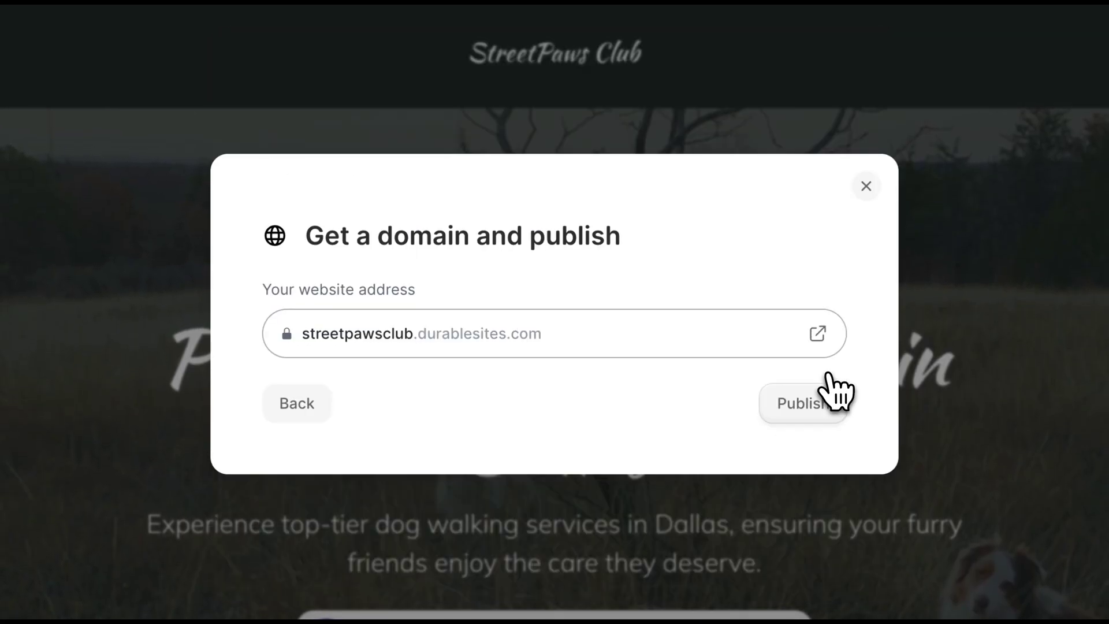
{"action": "left_click", "coordinate": [814, 420]}
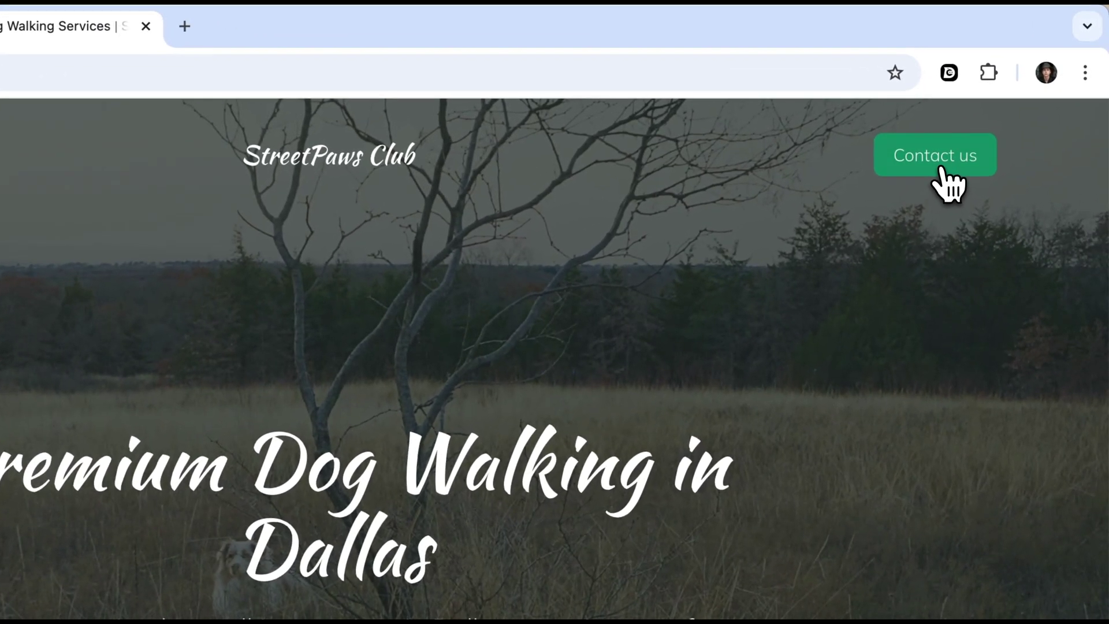
- Submit the live contact form as Mary asking 'What are your working hours?'
{"action": "left_click", "coordinate": [942, 170]}
{"action": "type", "text": "Mary"}
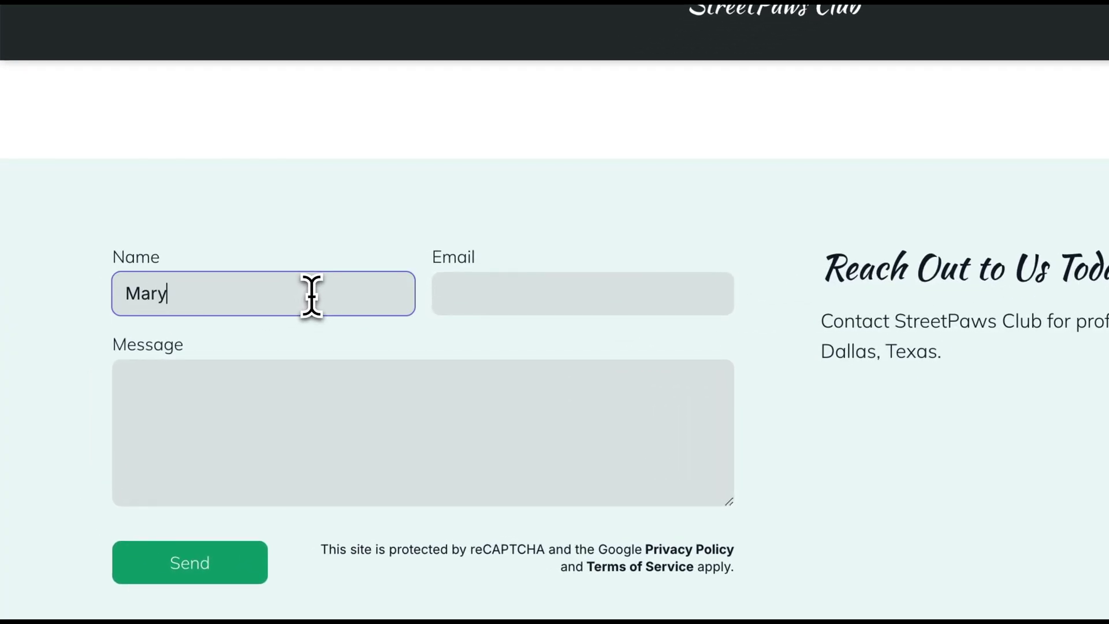
{"action": "key", "text": "Tab"}
{"action": "left_click", "coordinate": [485, 291]}
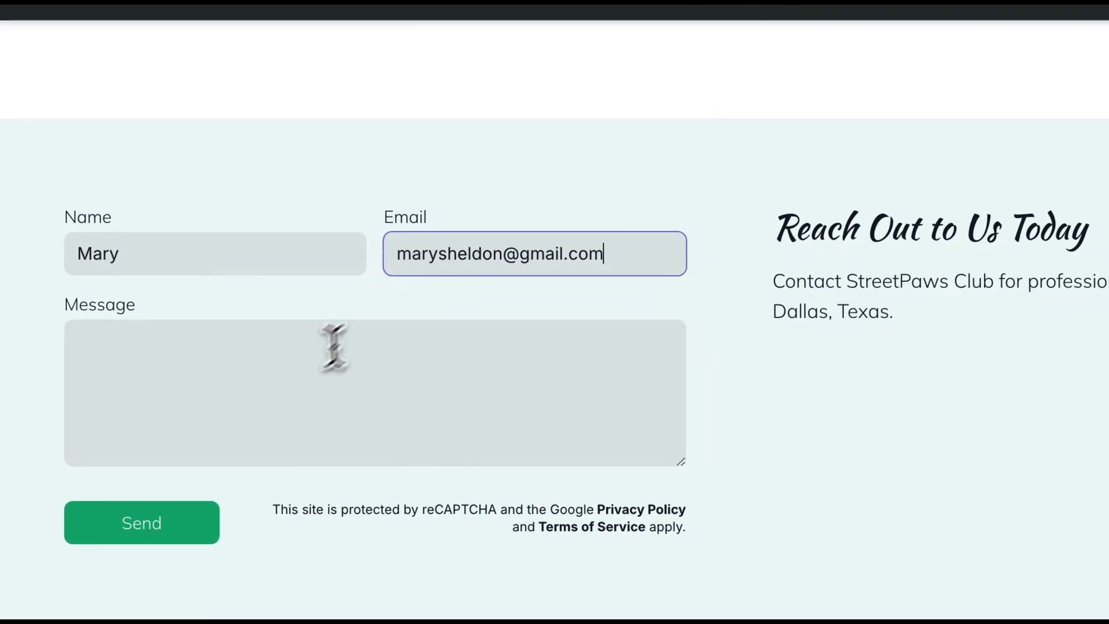
{"action": "left_click", "coordinate": [288, 381]}
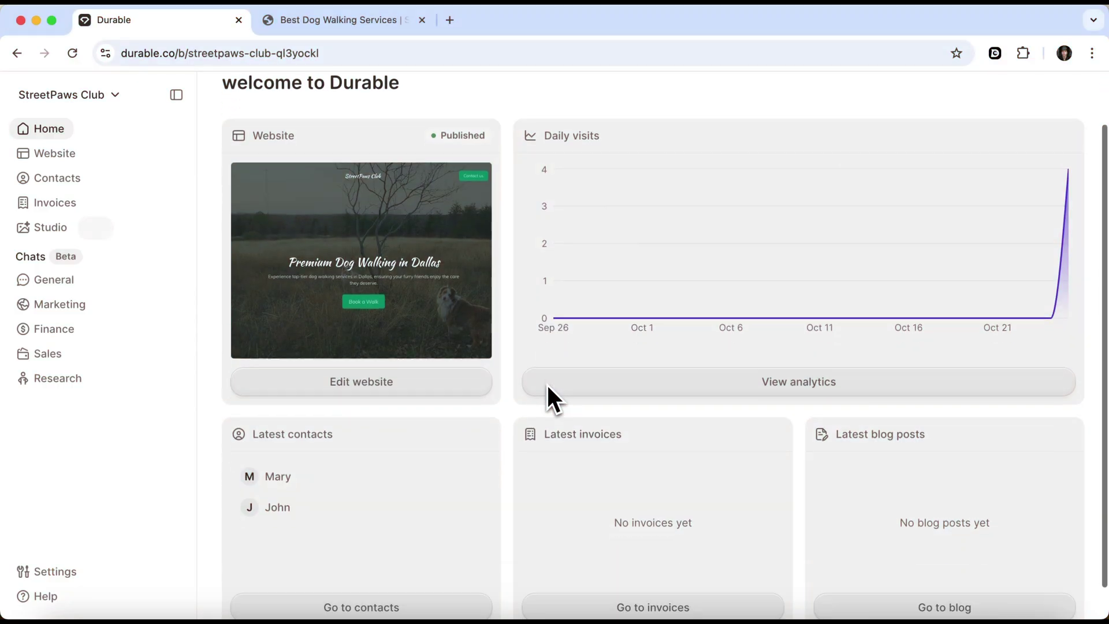
{"action": "scroll", "coordinate": [546, 383], "scroll_direction": "down", "scroll_amount": 2}
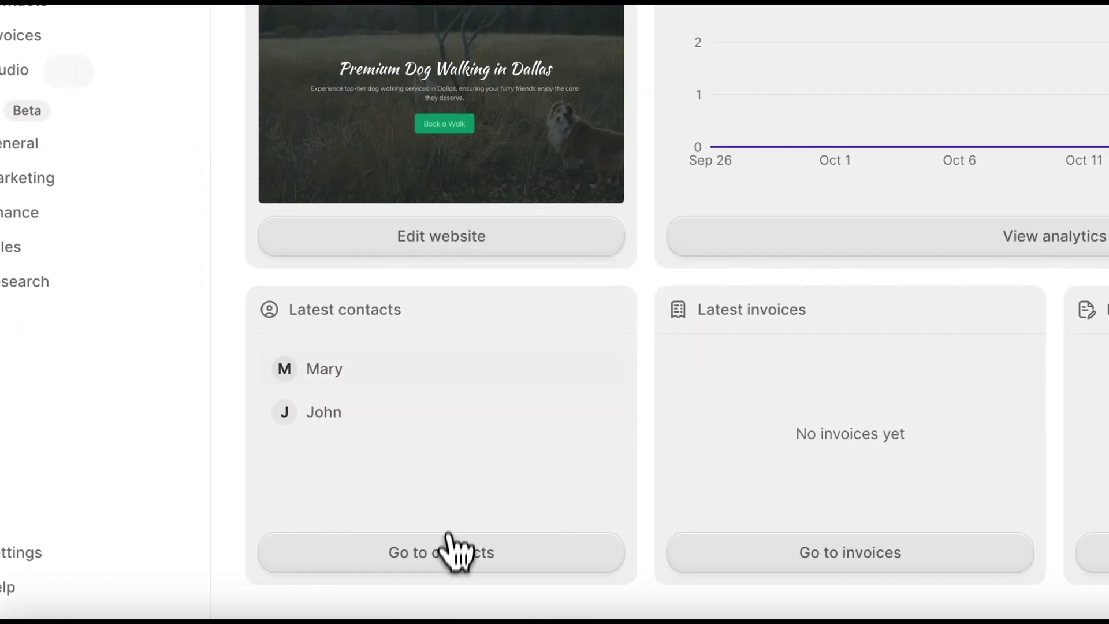
- Open Mary's contact and confirm her status is Lead and source is Website
{"action": "left_click", "coordinate": [448, 558]}
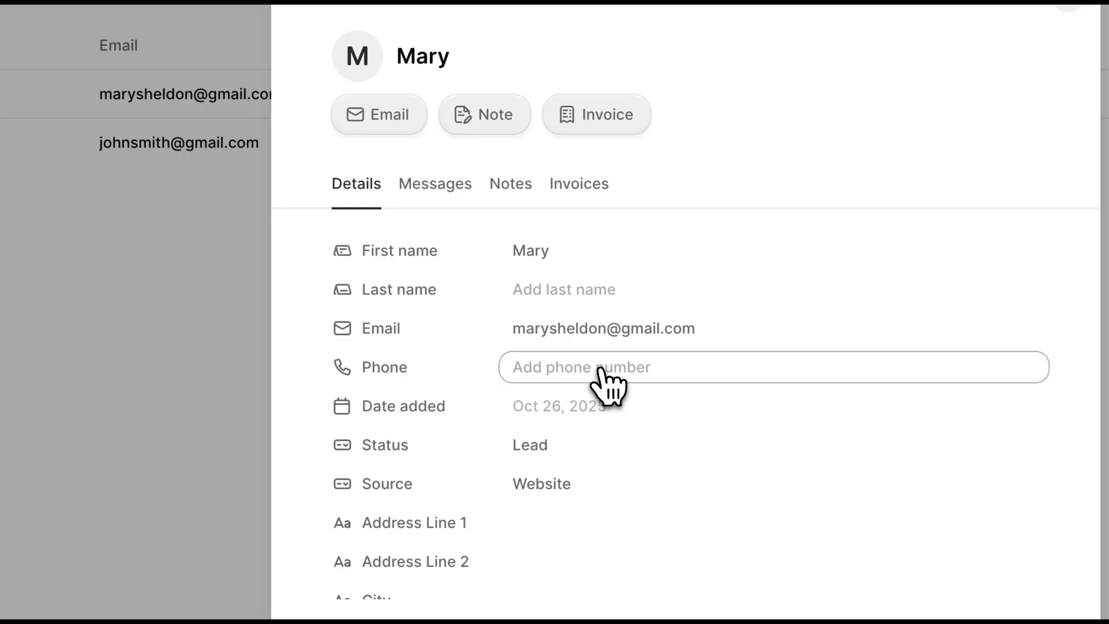
{"action": "left_click", "coordinate": [567, 455]}
{"action": "left_click", "coordinate": [567, 455]}
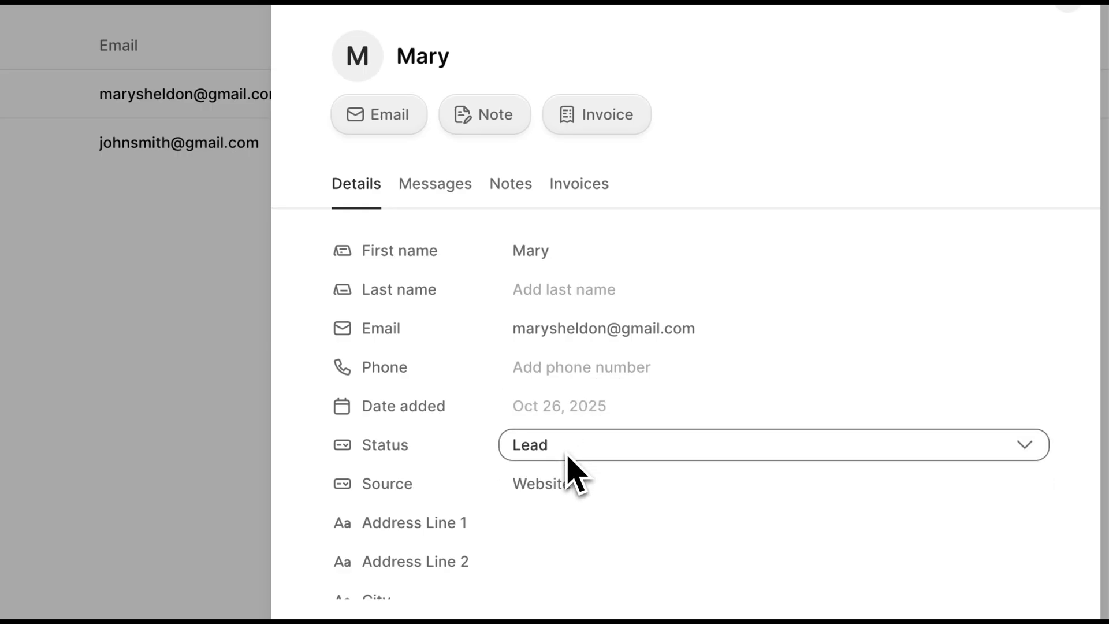
{"action": "left_click", "coordinate": [572, 490]}
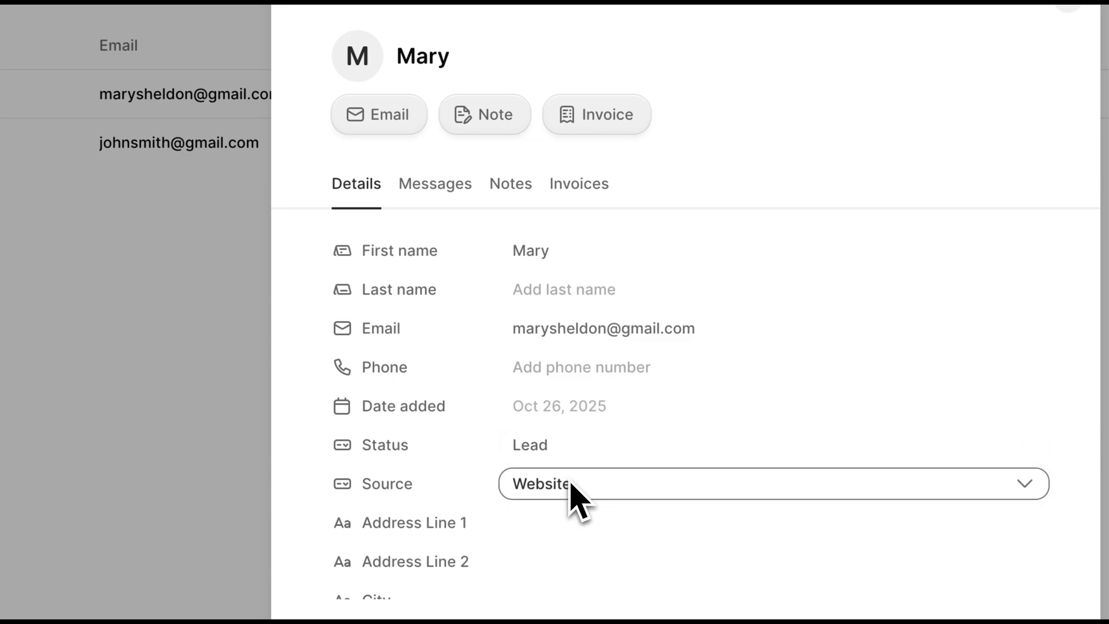
{"action": "left_click", "coordinate": [572, 489]}
{"action": "left_click", "coordinate": [573, 489]}
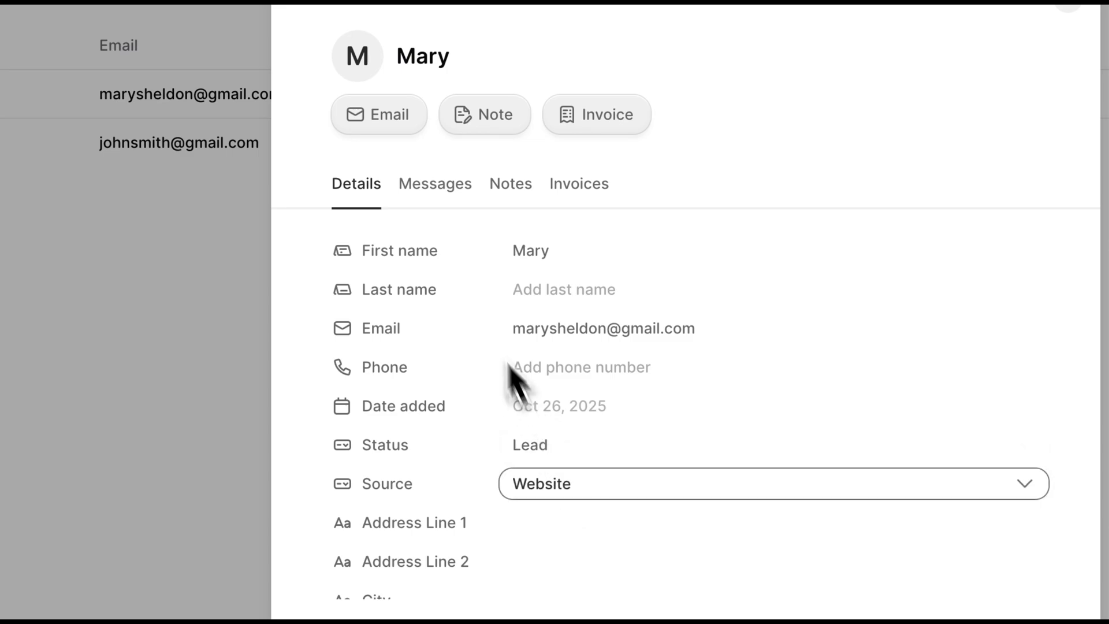
- Read Mary's working-hours message, close her record, and go to Invoices
{"action": "left_click", "coordinate": [437, 192]}
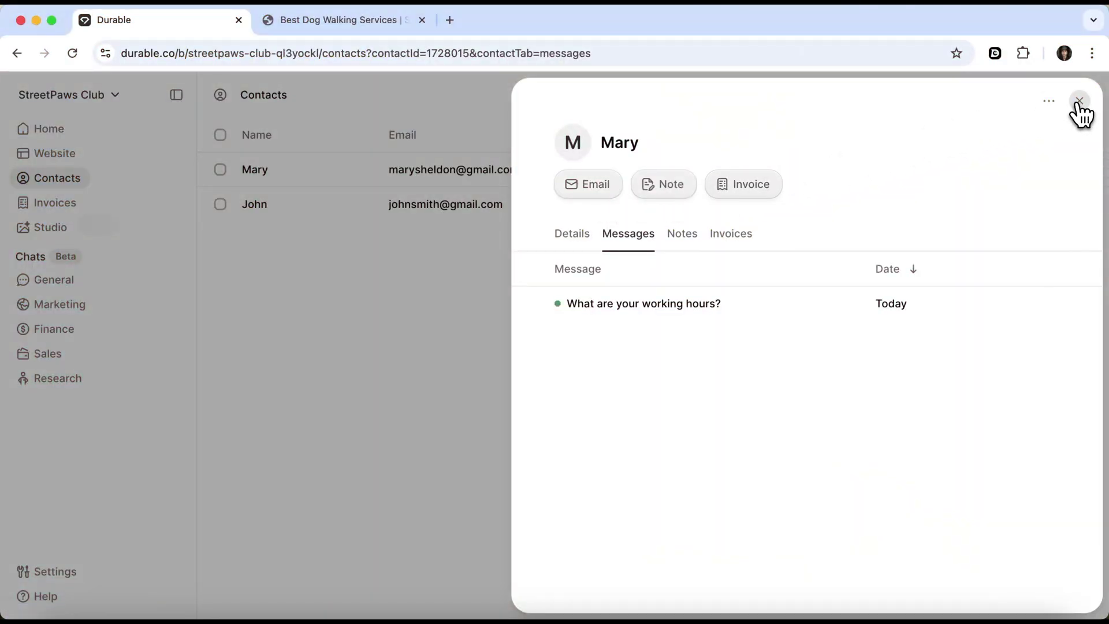
{"action": "left_click", "coordinate": [1078, 102]}
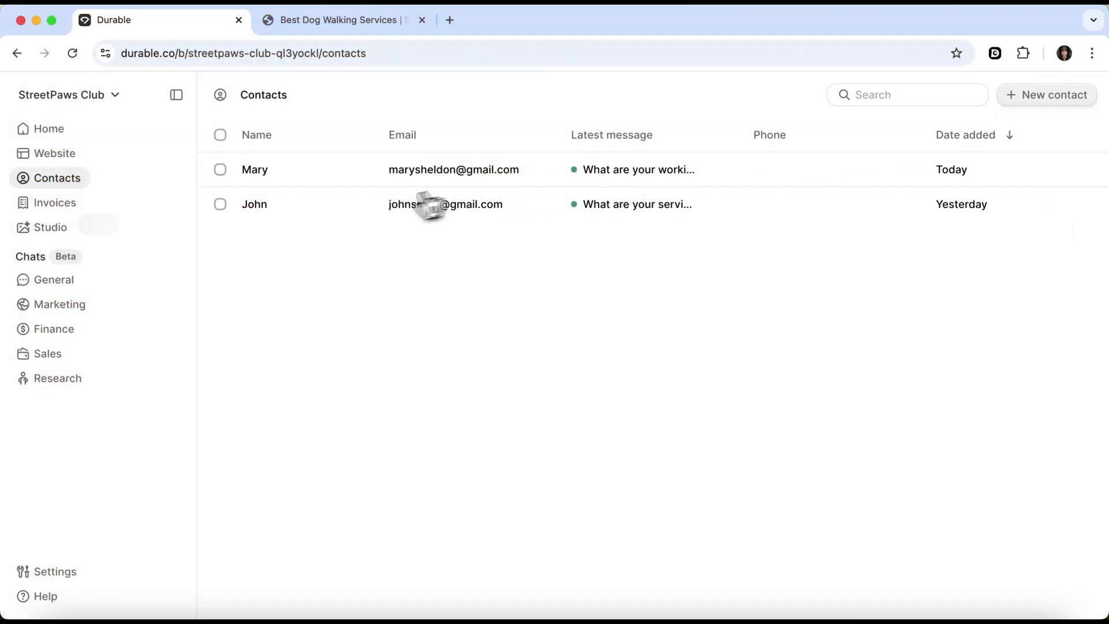
{"action": "left_click", "coordinate": [101, 203]}
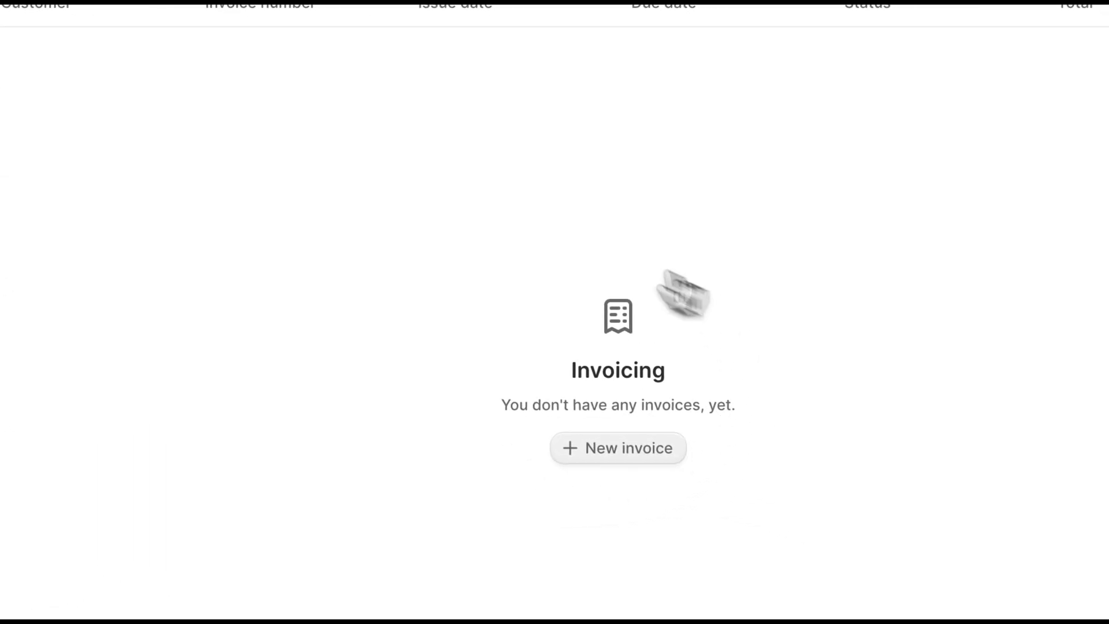
- Save a draft invoice for Mary with 'Dog walk 1 hour' at $20
{"action": "left_click", "coordinate": [626, 449]}
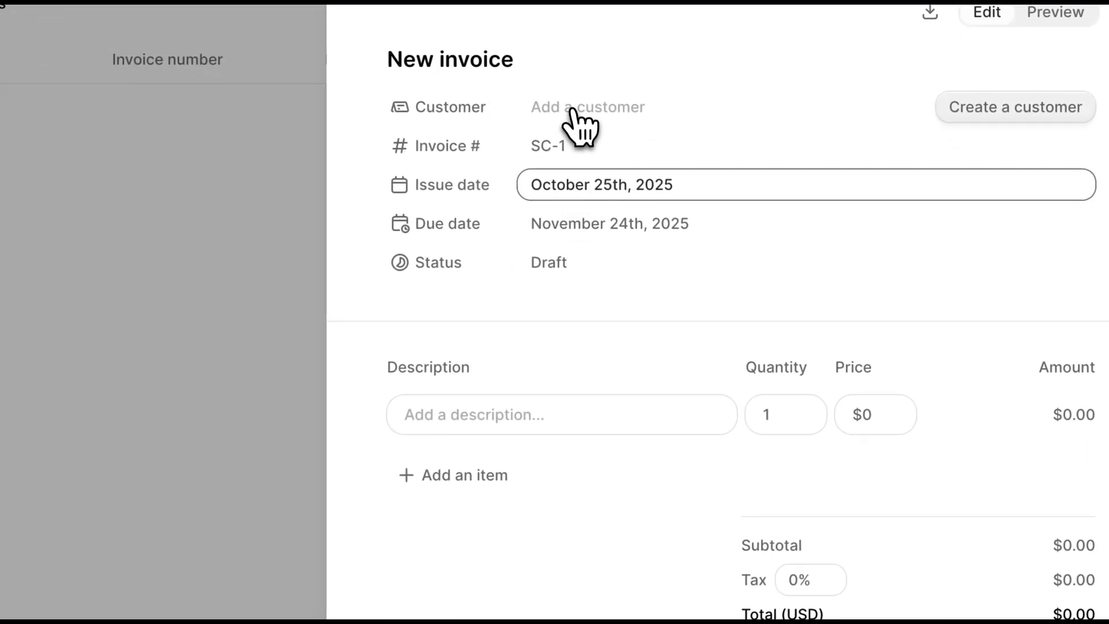
{"action": "left_click", "coordinate": [579, 121]}
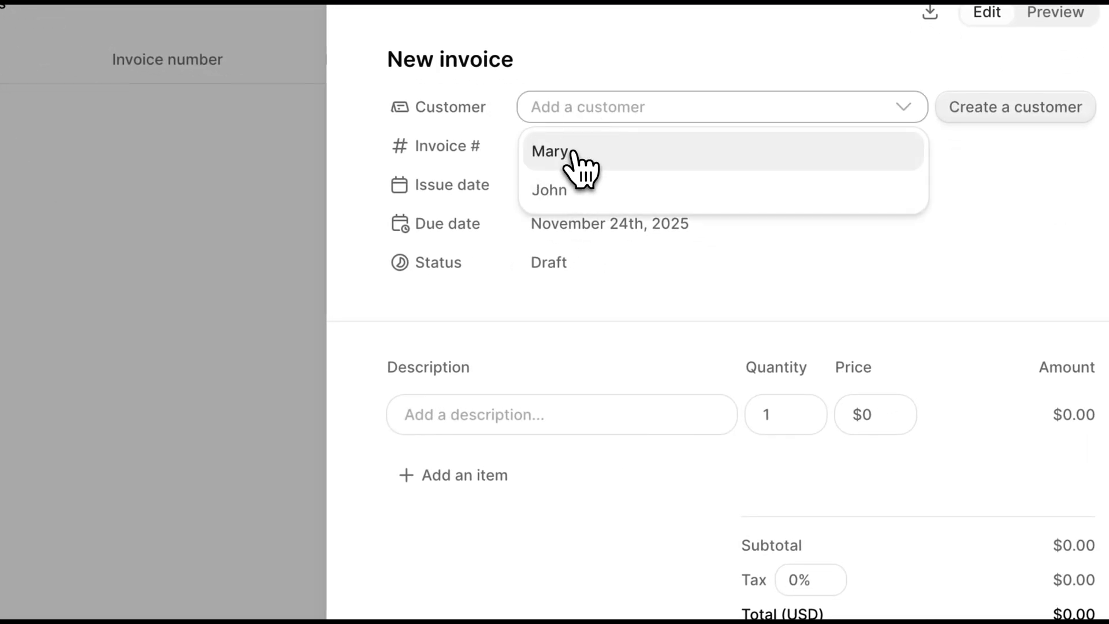
{"action": "left_click", "coordinate": [579, 166]}
{"action": "left_click", "coordinate": [491, 409]}
{"action": "type", "text": "Dog walk 1 hour"}
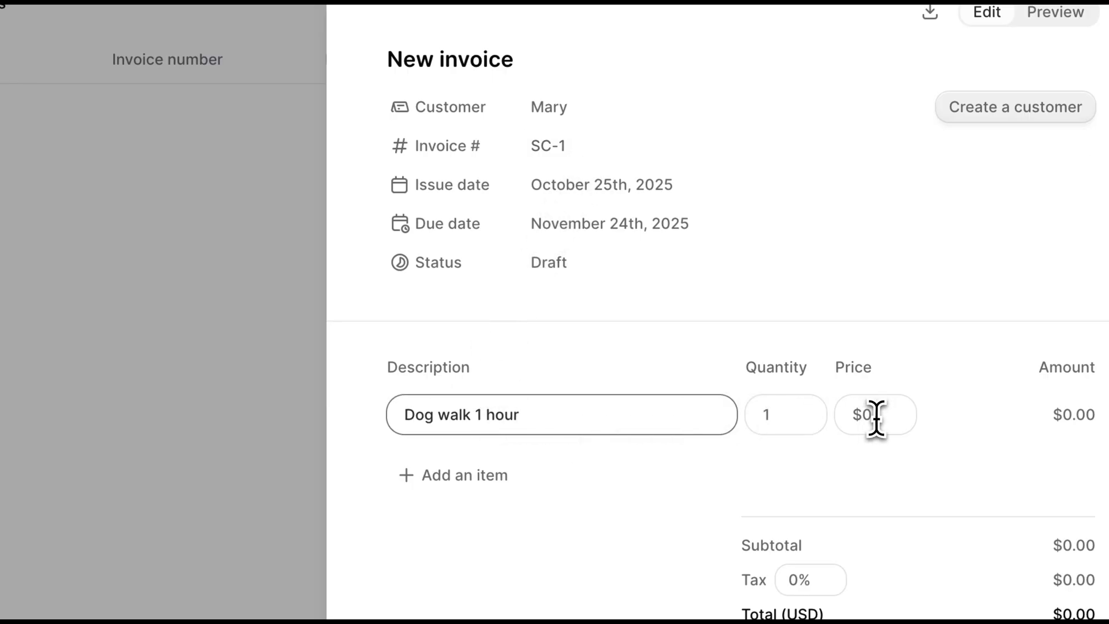
{"action": "type", "text": "20"}
{"action": "scroll", "coordinate": [701, 511], "scroll_direction": "down", "scroll_amount": 3}
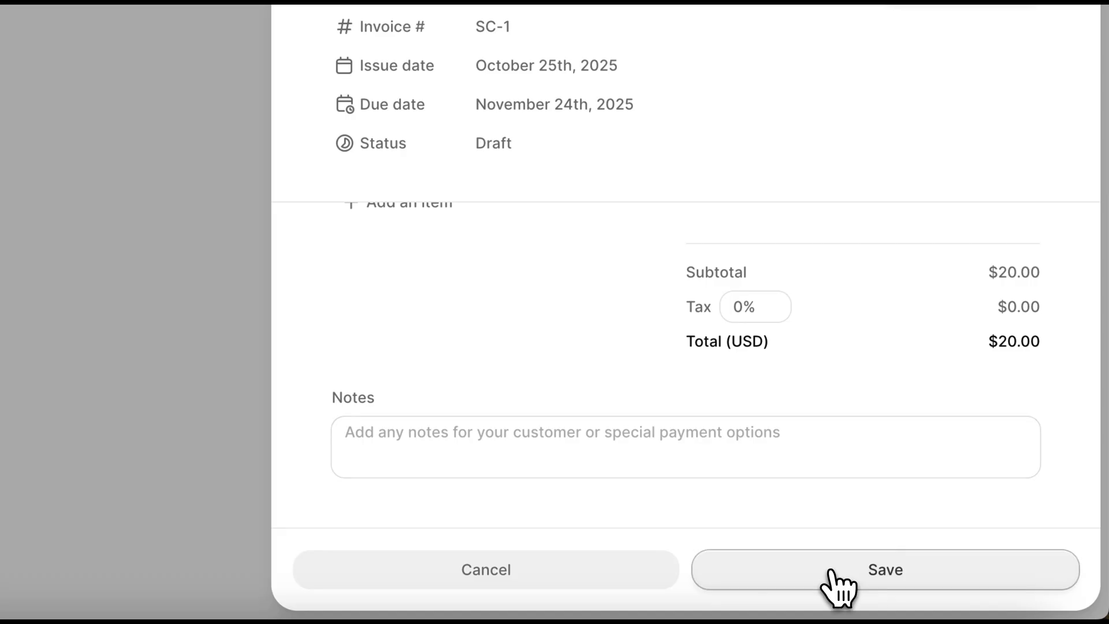
{"action": "left_click", "coordinate": [831, 573]}
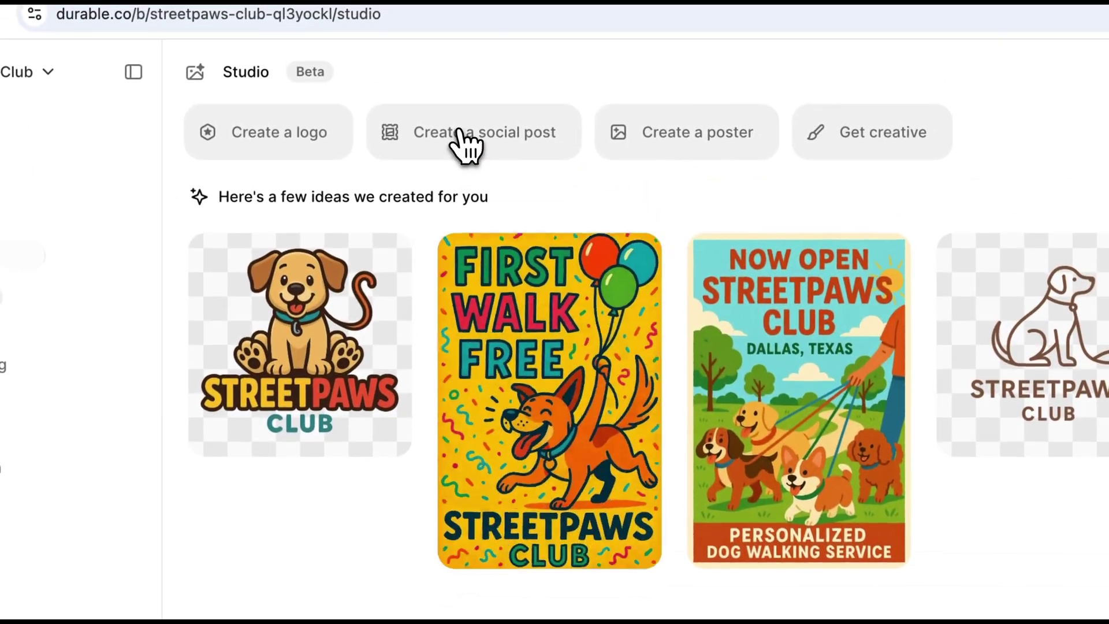
- Browse social post styles, dismiss them, and start a logo request instead
{"action": "left_click", "coordinate": [459, 144]}
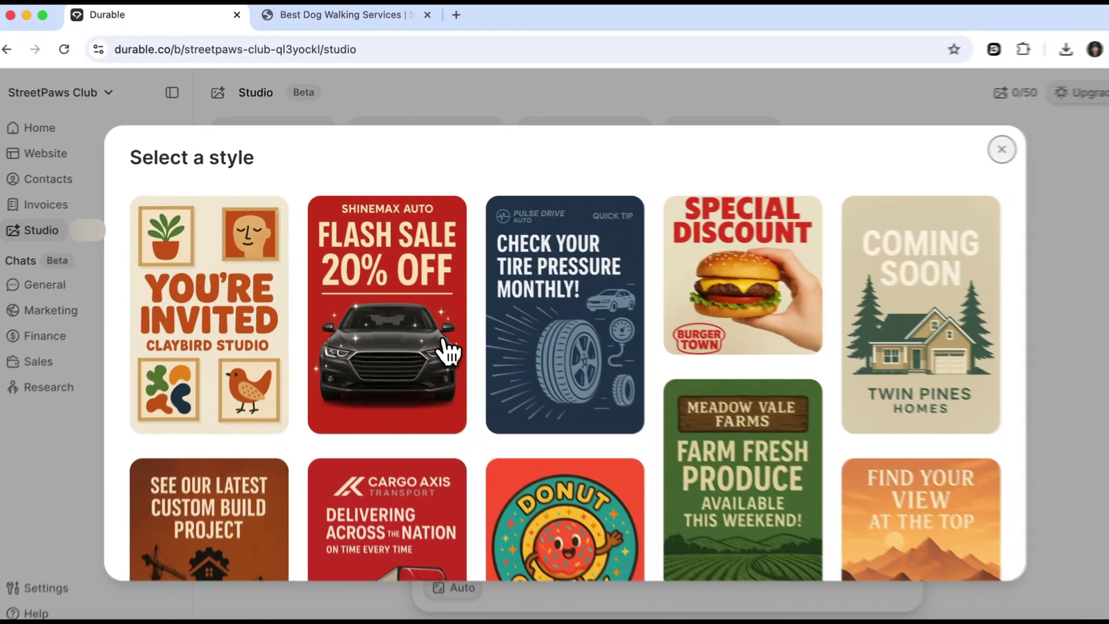
{"action": "scroll", "coordinate": [442, 349], "scroll_direction": "down", "scroll_amount": 2}
{"action": "scroll", "coordinate": [438, 343], "scroll_direction": "down", "scroll_amount": 3}
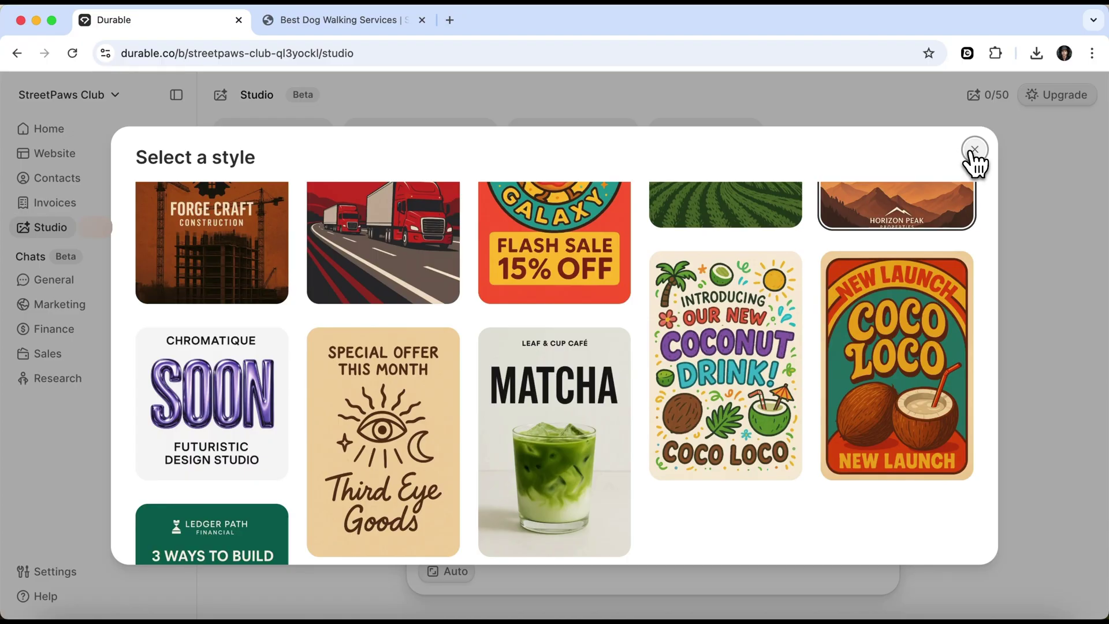
{"action": "left_click", "coordinate": [974, 149]}
{"action": "left_click", "coordinate": [307, 146]}
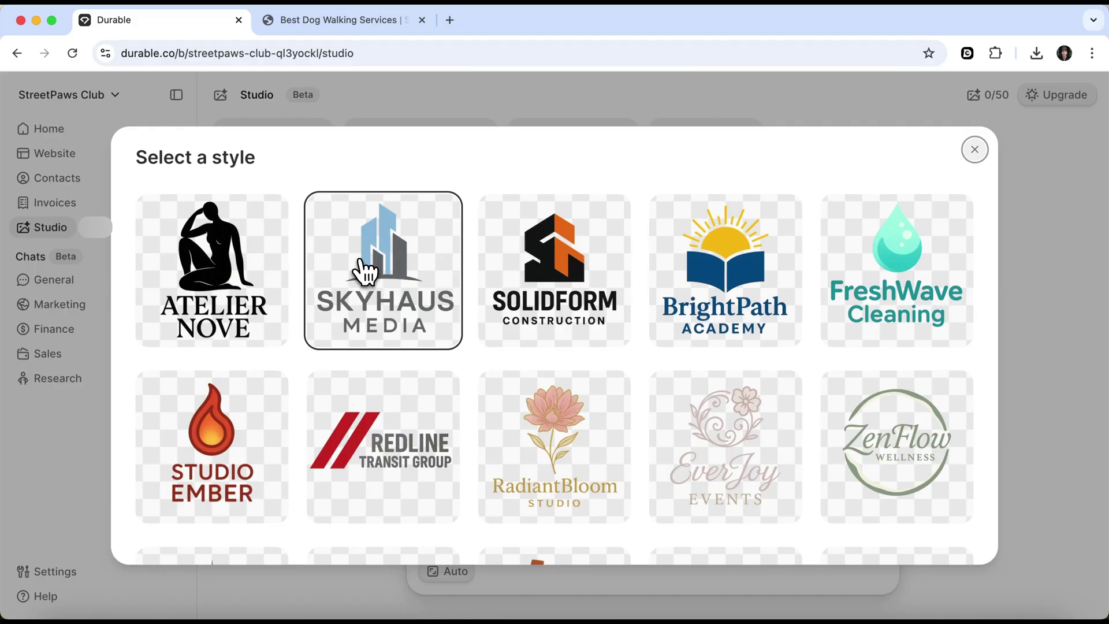
{"action": "scroll", "coordinate": [549, 440], "scroll_direction": "down", "scroll_amount": 3}
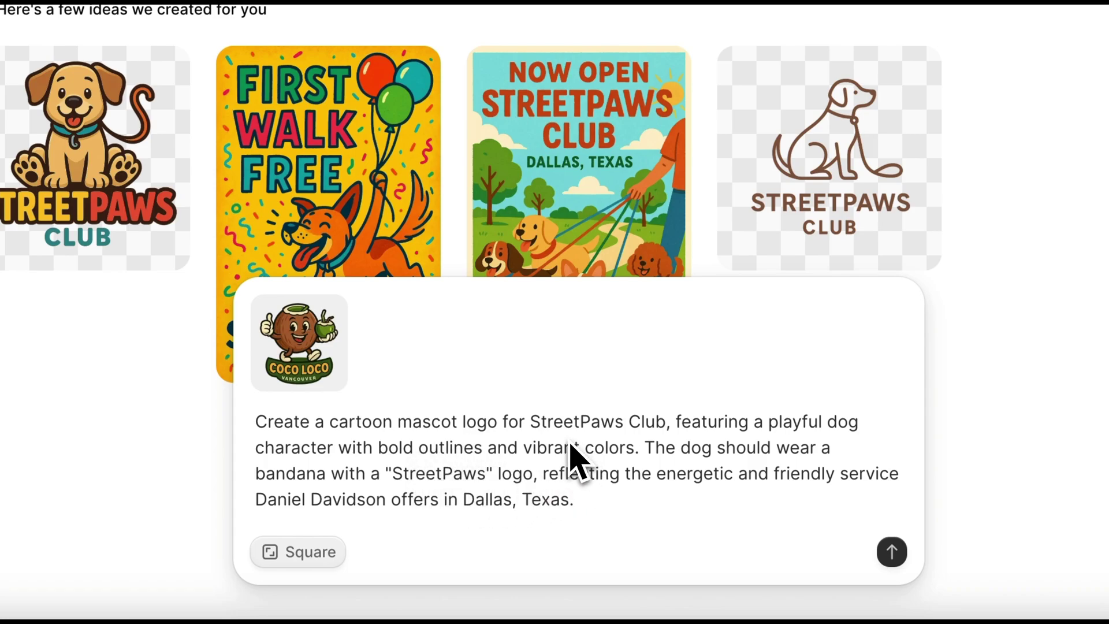
- Generate the playful dog mascot logo and open it in detail view
{"action": "left_click", "coordinate": [892, 553]}
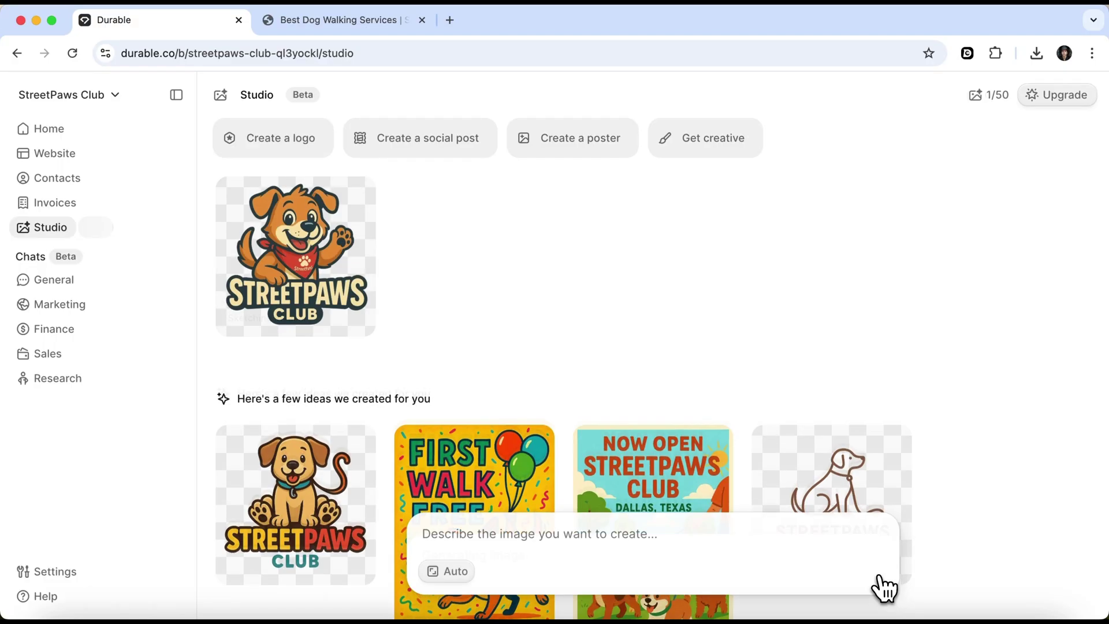
{"action": "left_click", "coordinate": [259, 279]}
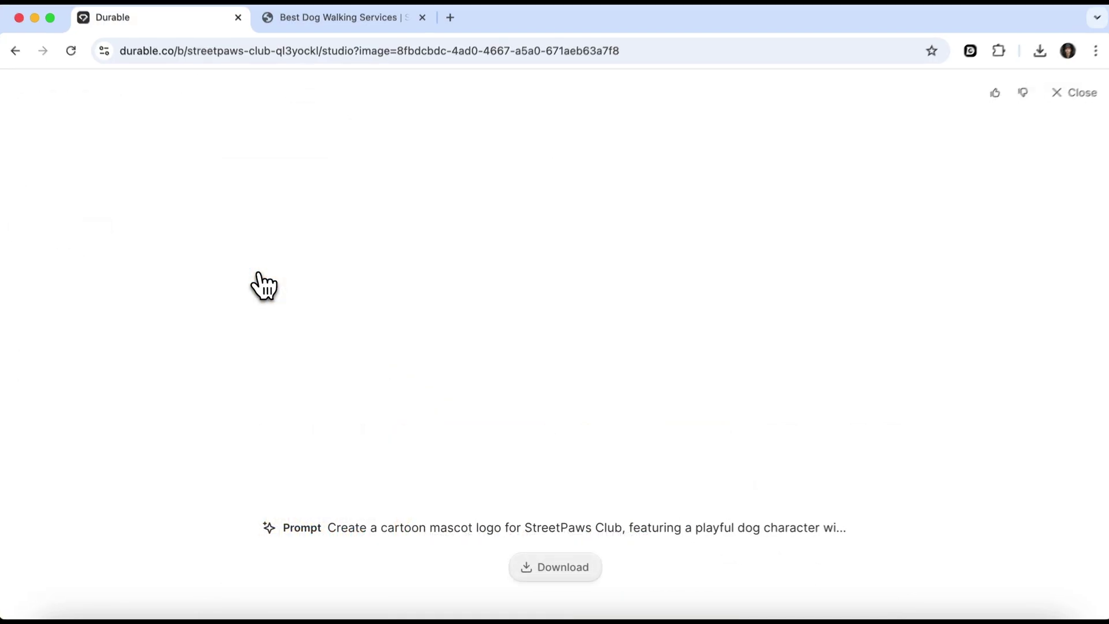